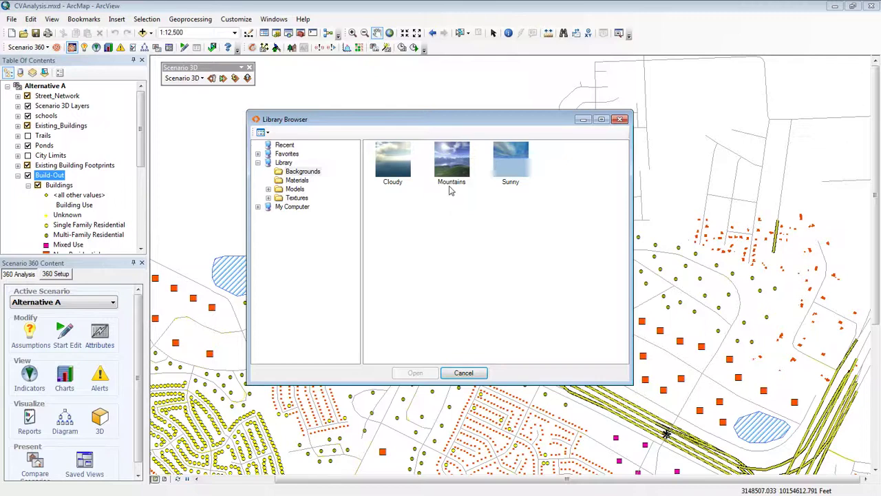
- Close the background library without choosing an image, and show the scene's scenario and layer settings
click(461, 373)
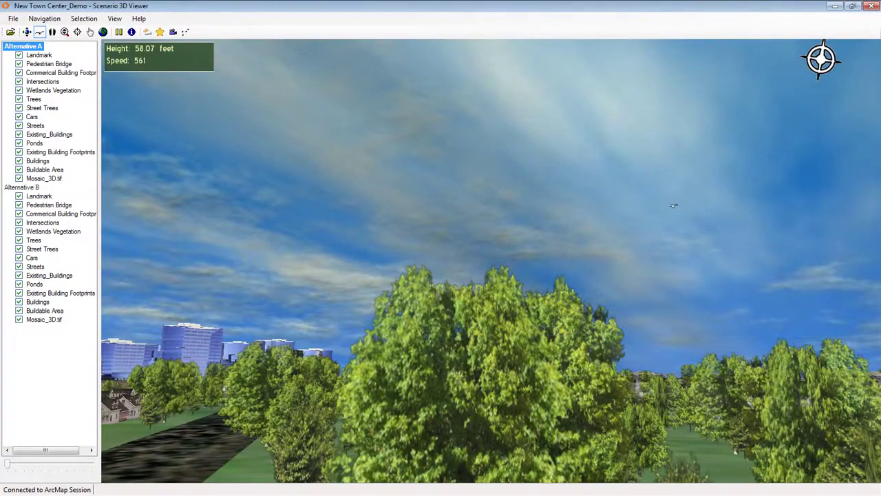
click(675, 204)
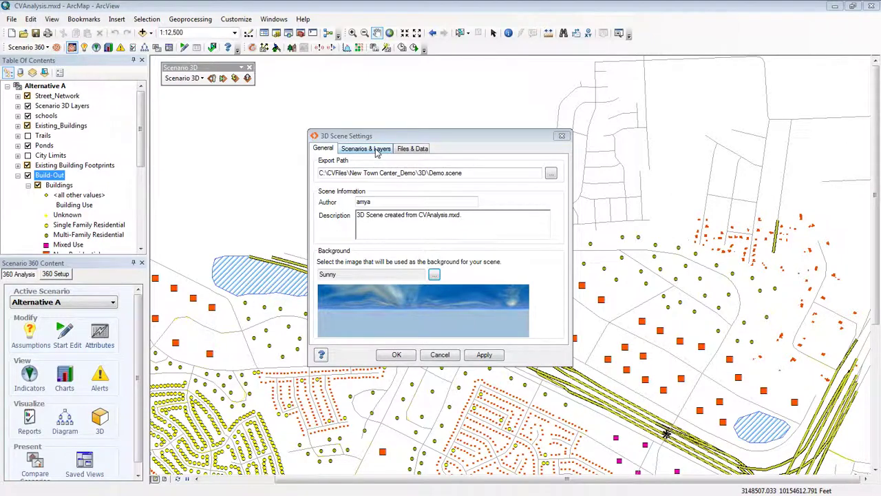
click(377, 152)
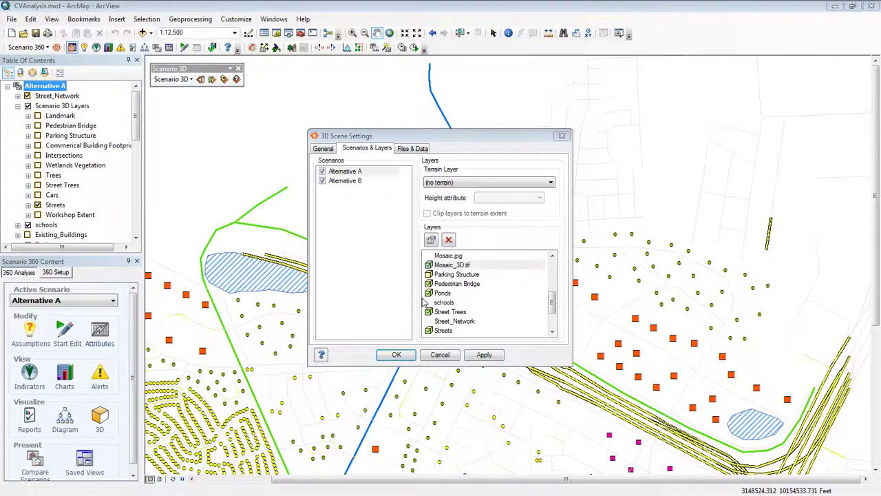
- Review the 3D image settings of the Mosaic_3D.tif layer and close them
click(428, 302)
click(486, 266)
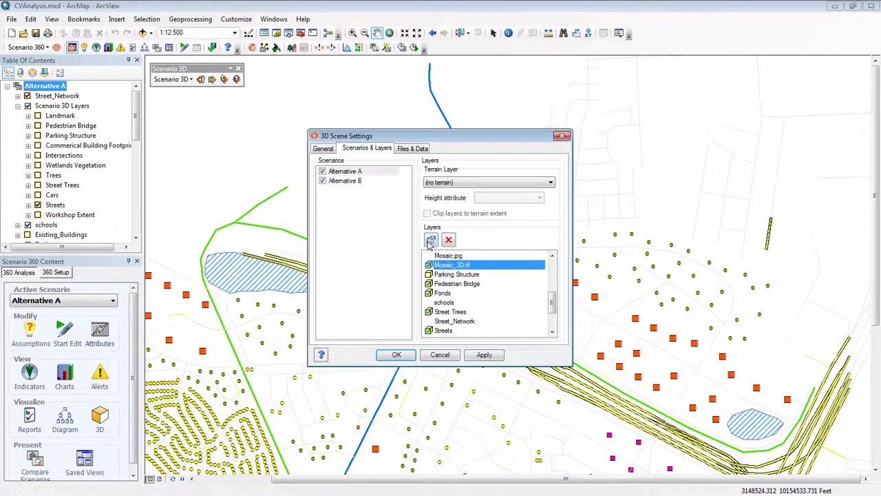
click(430, 241)
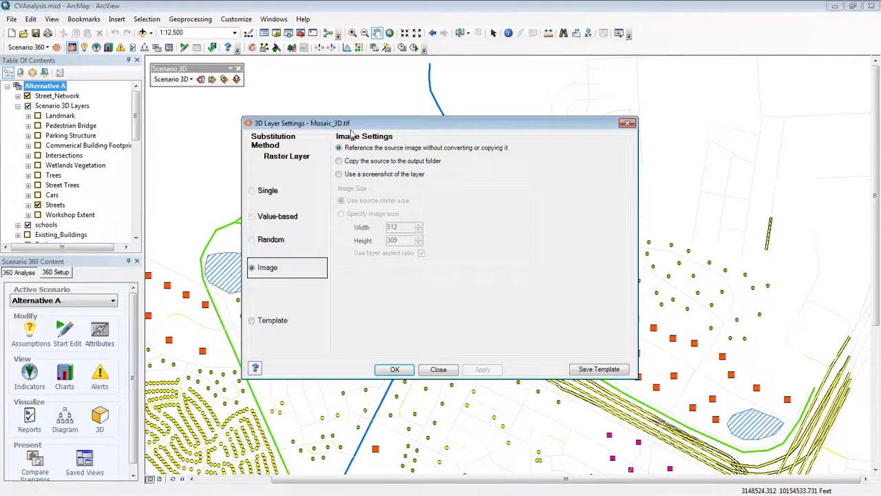
click(398, 370)
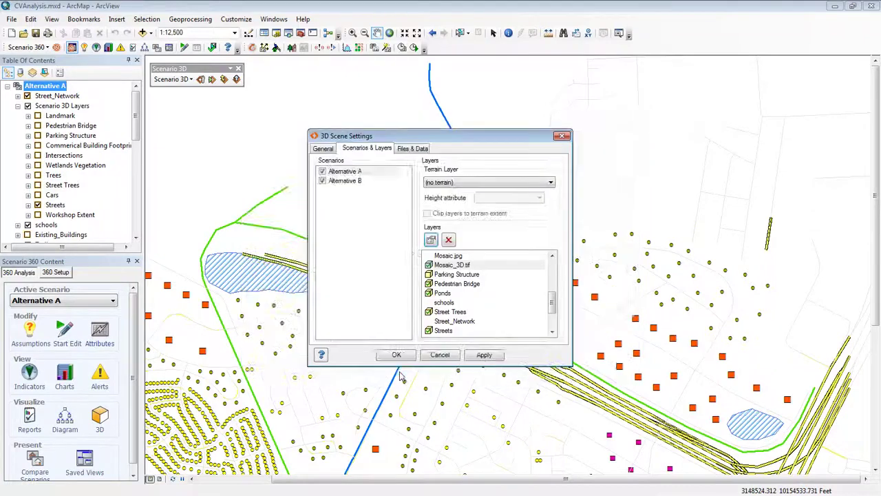
- Look through the nature and commercial models available for the Street Trees layer, leaving the library without choosing one
click(451, 313)
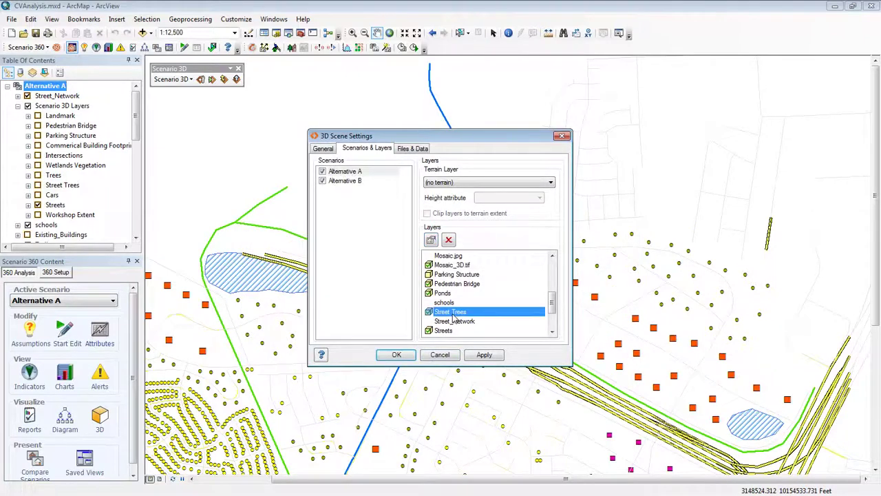
click(431, 240)
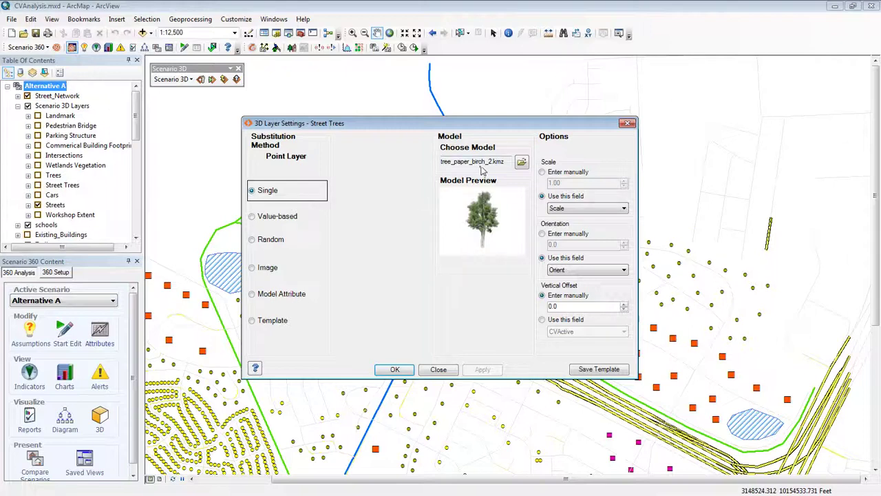
click(521, 163)
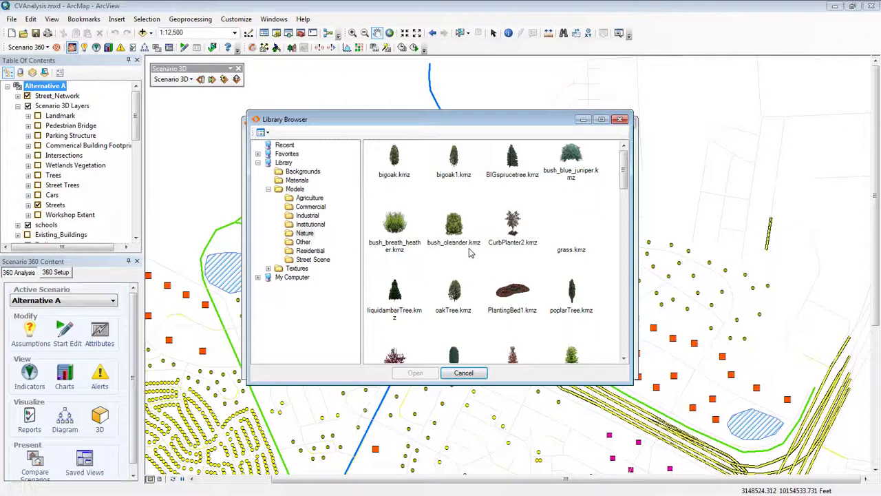
mouse_move(623, 172)
mouse_down()
mouse_move(624, 193)
mouse_move(625, 179)
mouse_up()
click(311, 208)
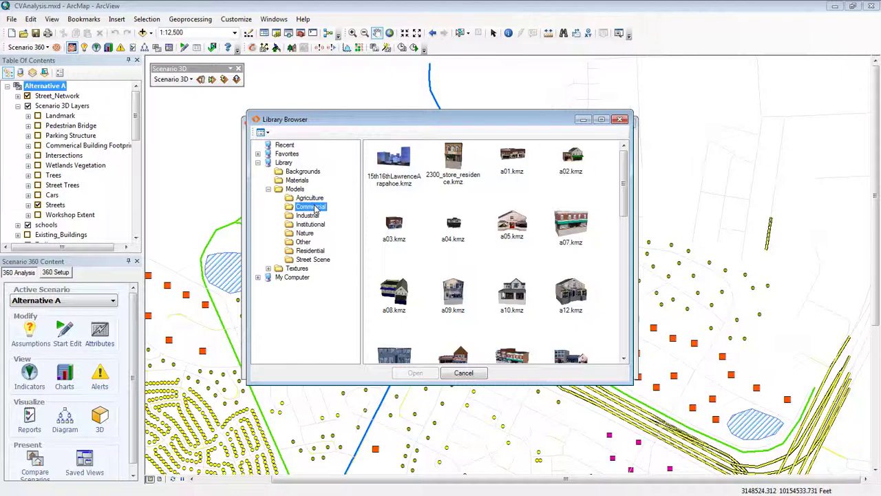
click(622, 121)
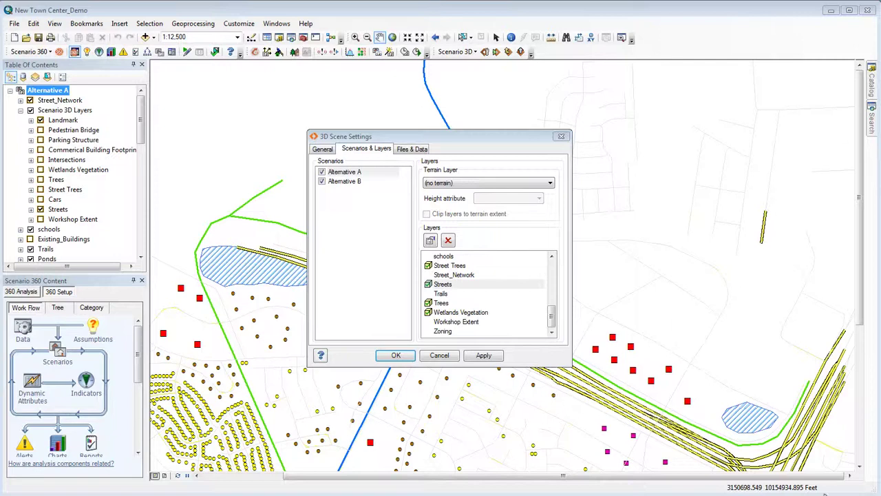
- Examine the Streets layer's value-based 3D settings, including the width field and the side surfaces
click(470, 287)
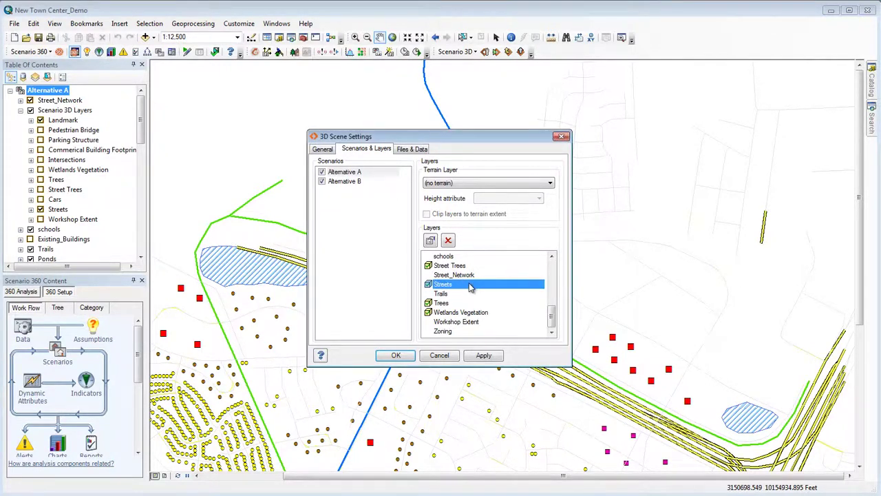
double_click(470, 287)
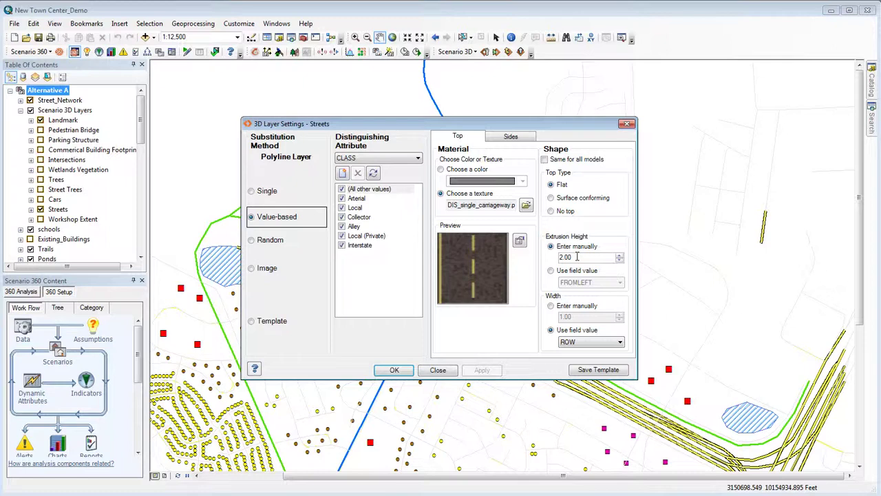
click(567, 342)
click(513, 140)
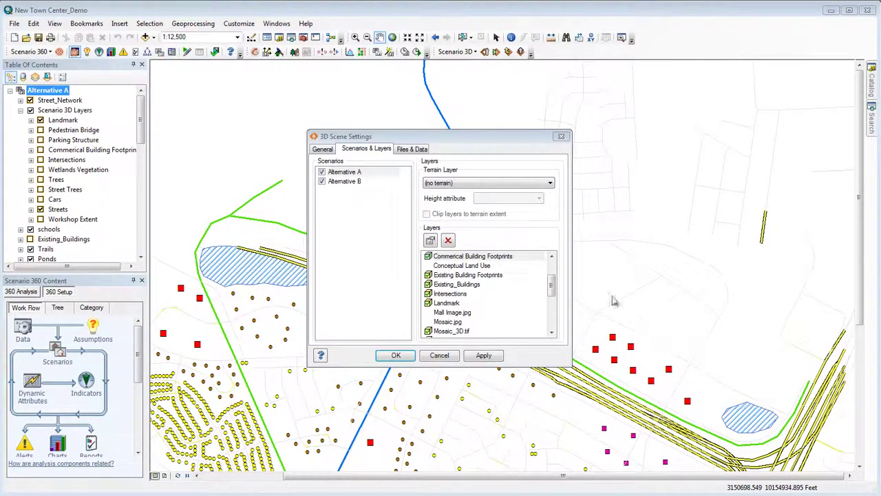
- Examine the top and side settings for the Department Store value of the Commerical Building Footprints layer
click(493, 258)
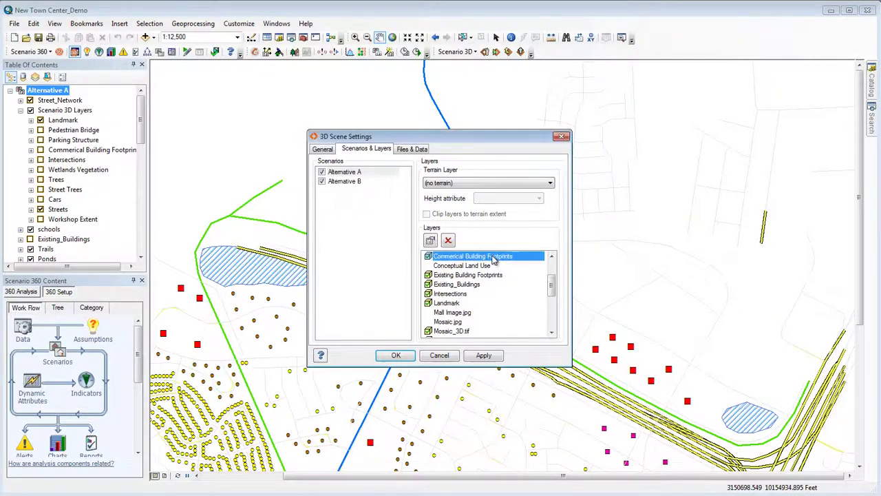
double_click(492, 257)
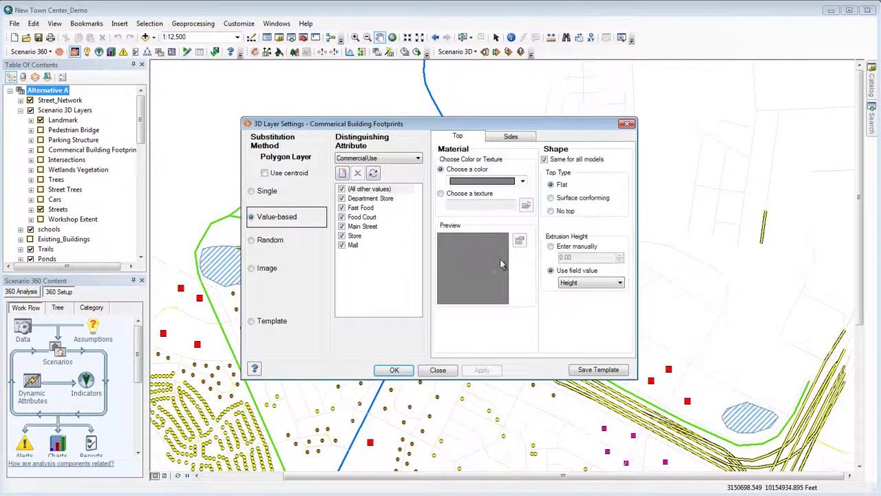
click(380, 200)
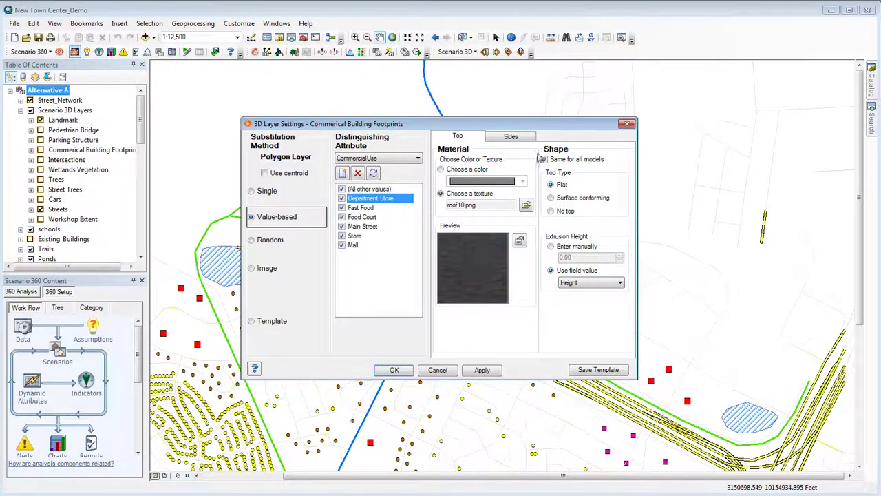
click(511, 136)
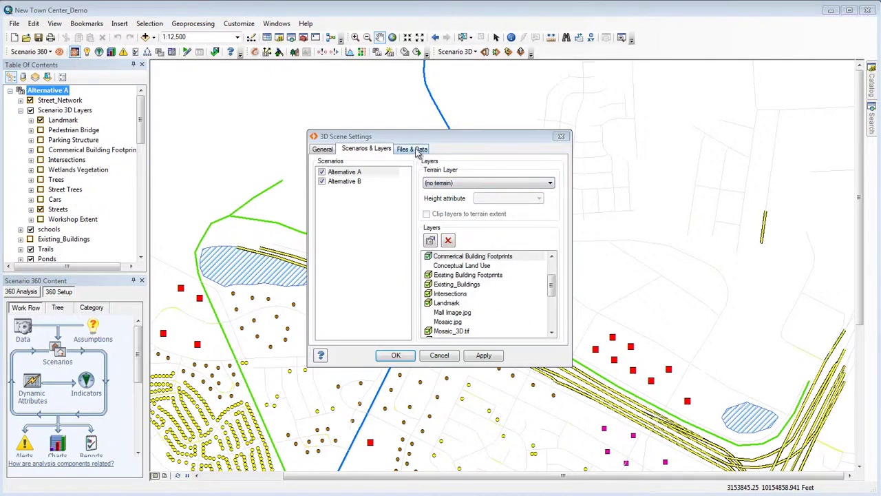
- Check the scene's general settings and accept the 3D scene settings
click(324, 150)
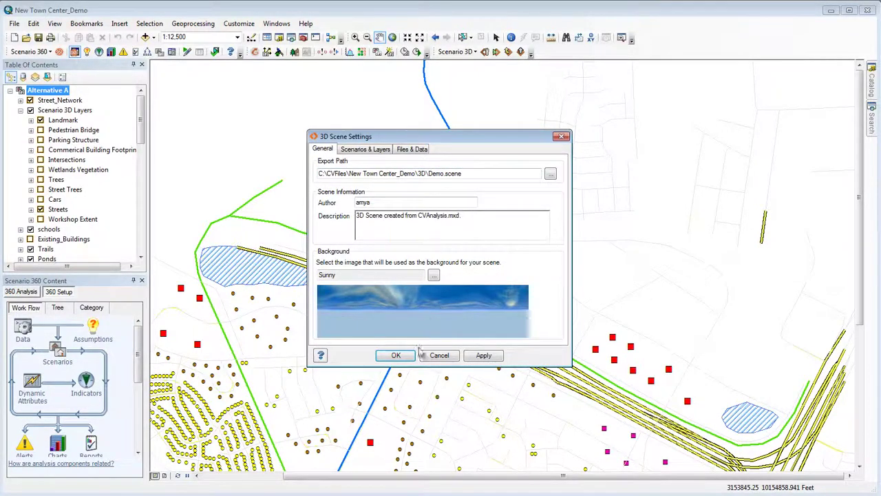
click(397, 355)
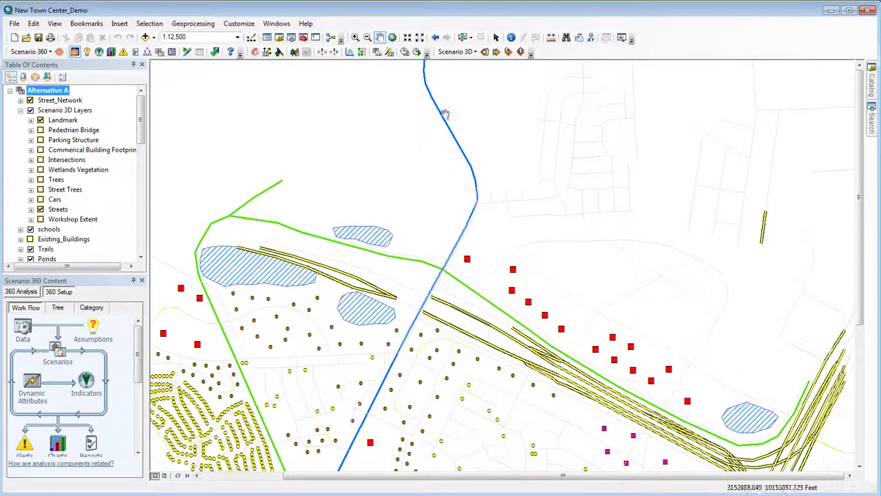
click(496, 53)
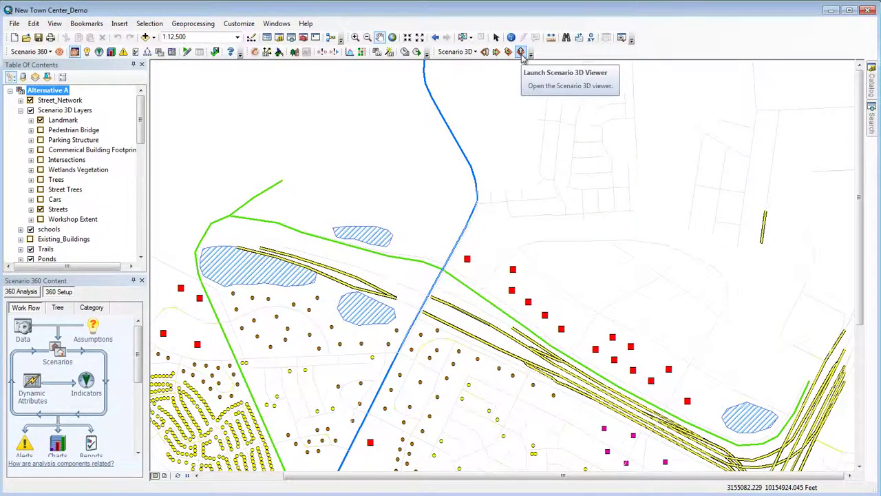
click(521, 53)
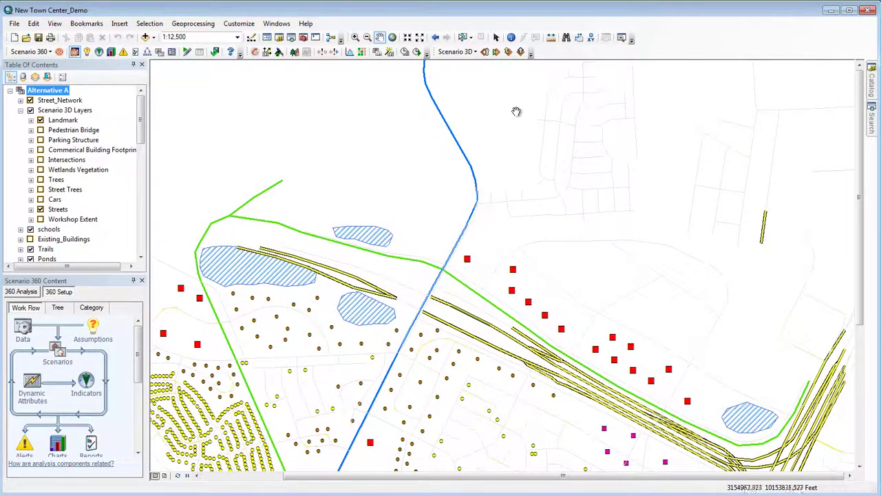
- Mark the Trees and Street Trees layers for a selected-layer export, and cancel the export
click(508, 53)
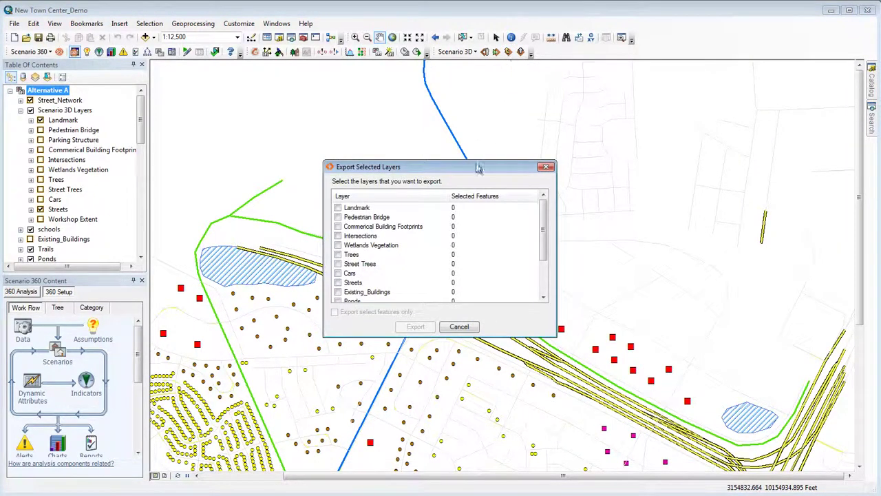
click(338, 264)
click(338, 255)
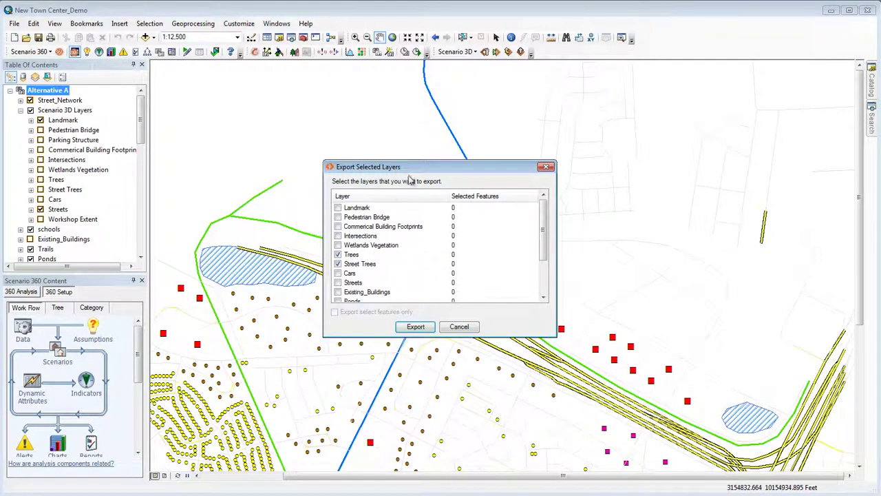
click(459, 327)
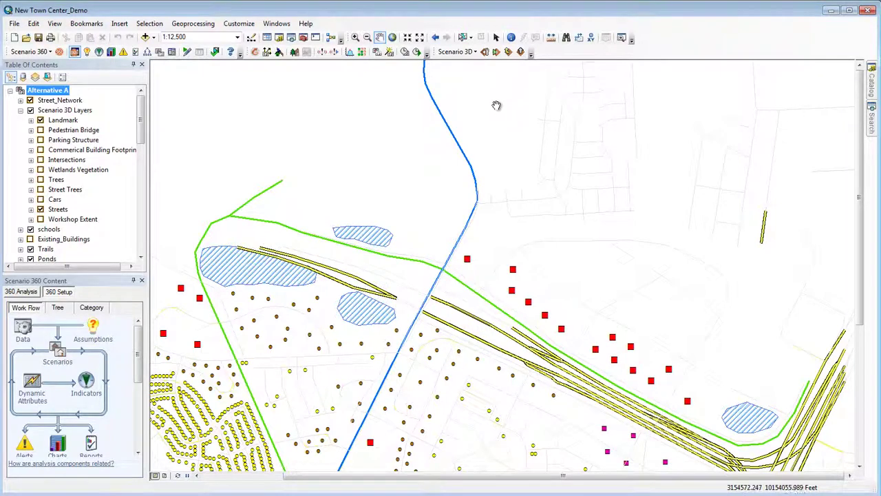
- Show the help options of Scenario 3D
click(475, 52)
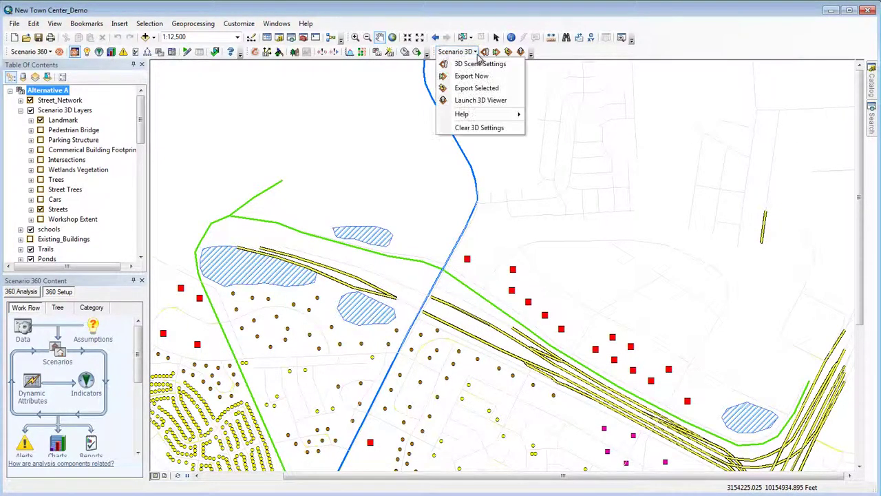
mouse_move(481, 116)
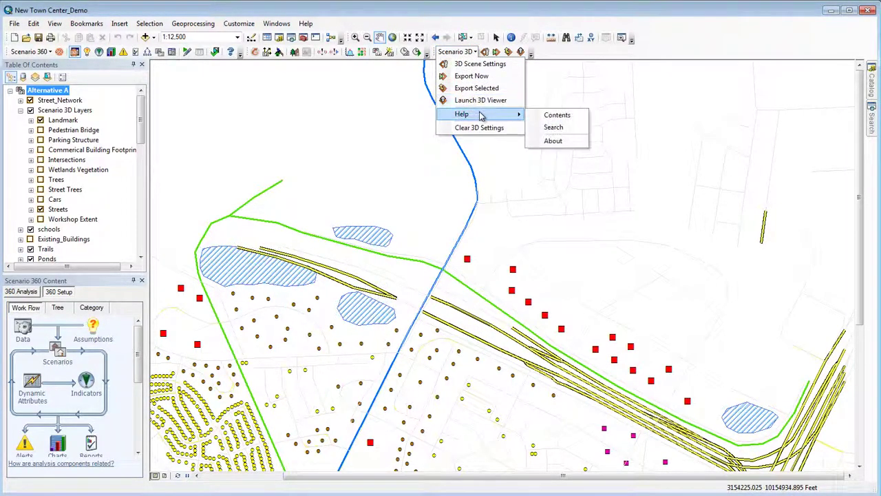